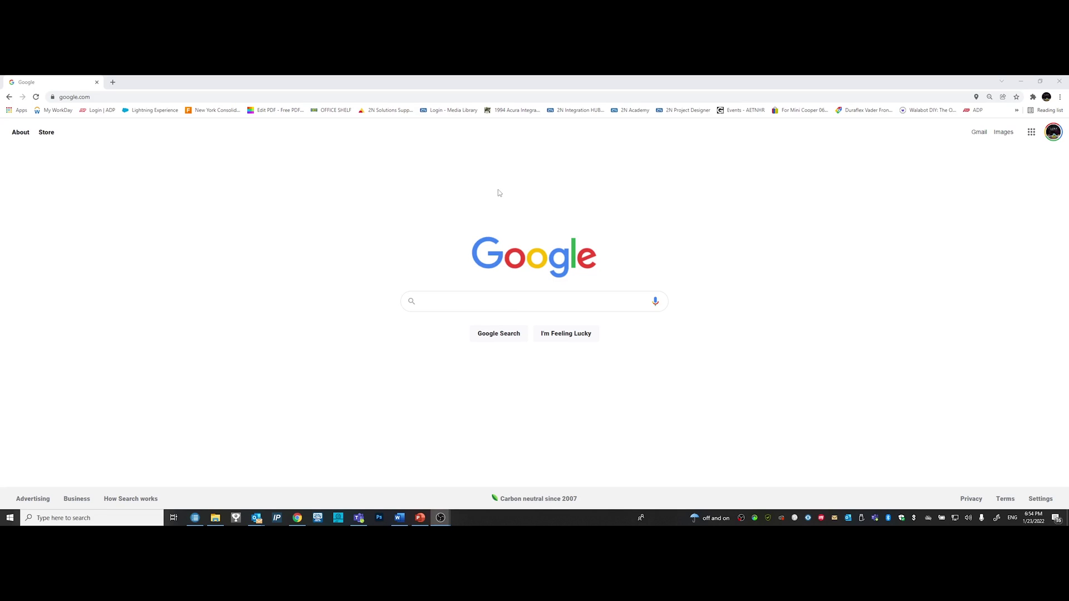
# - Go to the 2N website and find the 2N Network Scanner product page by searching 'network scanner'
pyautogui.click(133, 96)
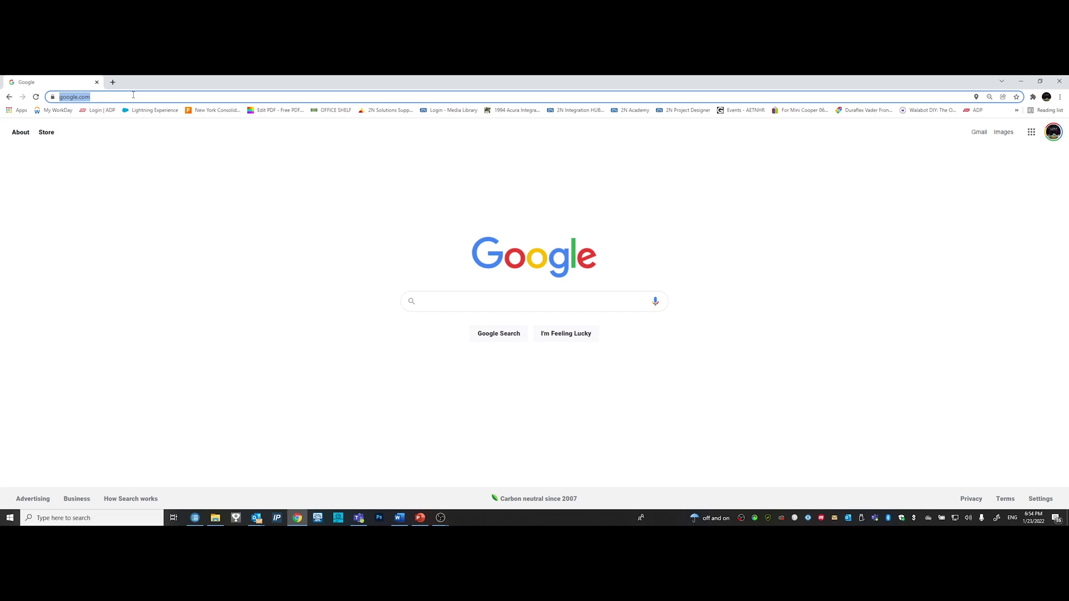
pyautogui.write('2n')
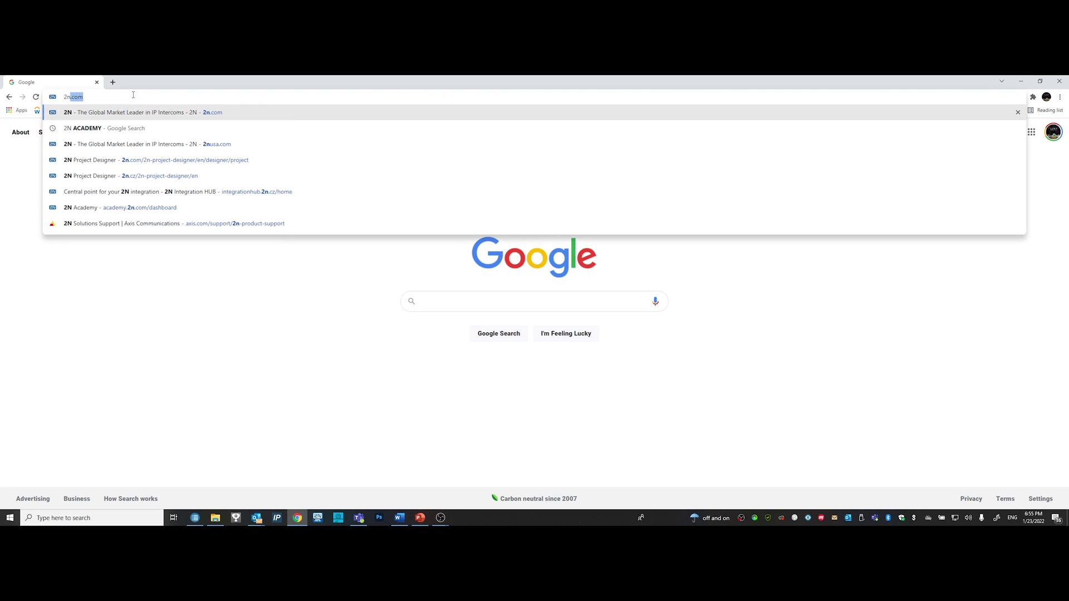
pyautogui.press('Return')
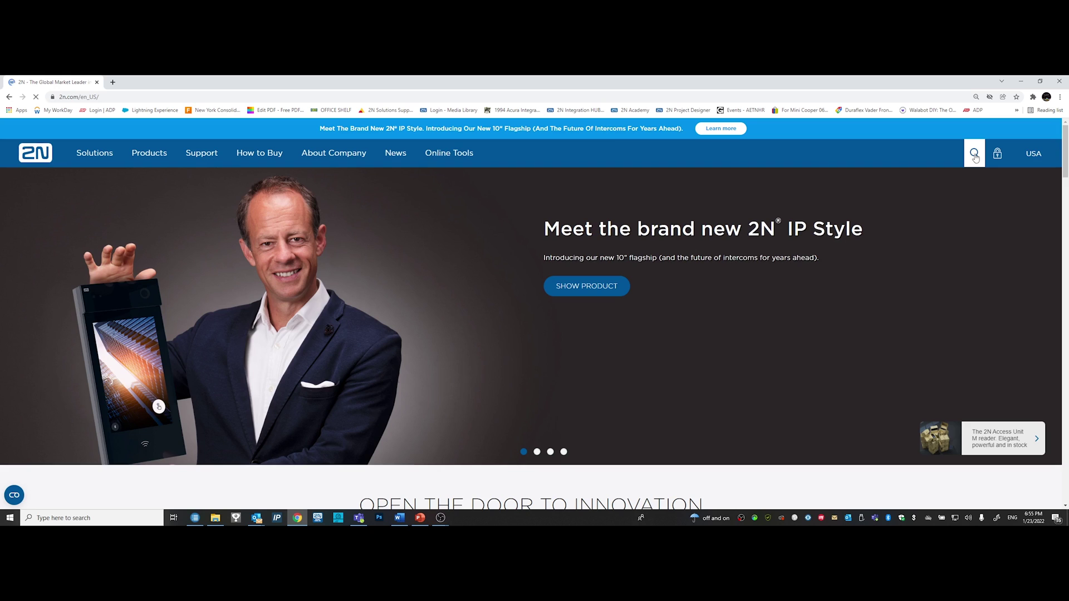
pyautogui.click(974, 154)
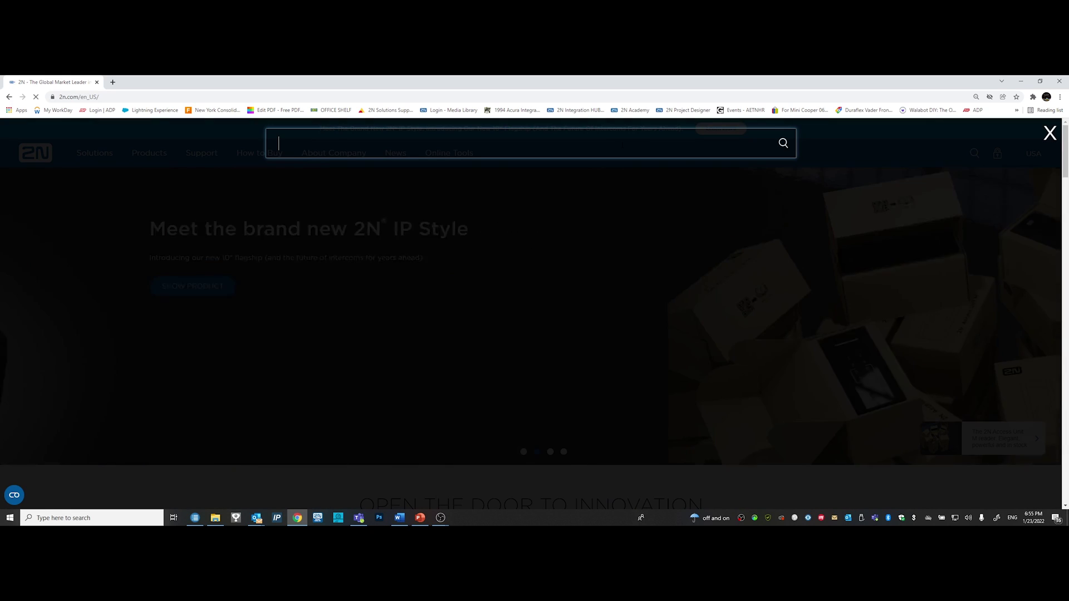
pyautogui.write('networ')
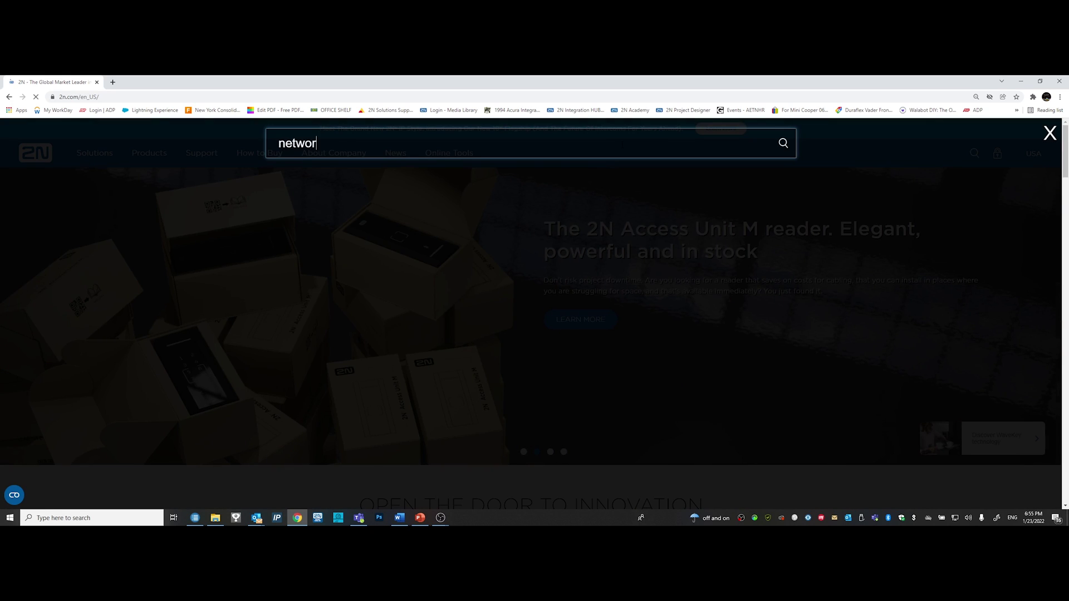
pyautogui.write('k scanner')
pyautogui.click(351, 172)
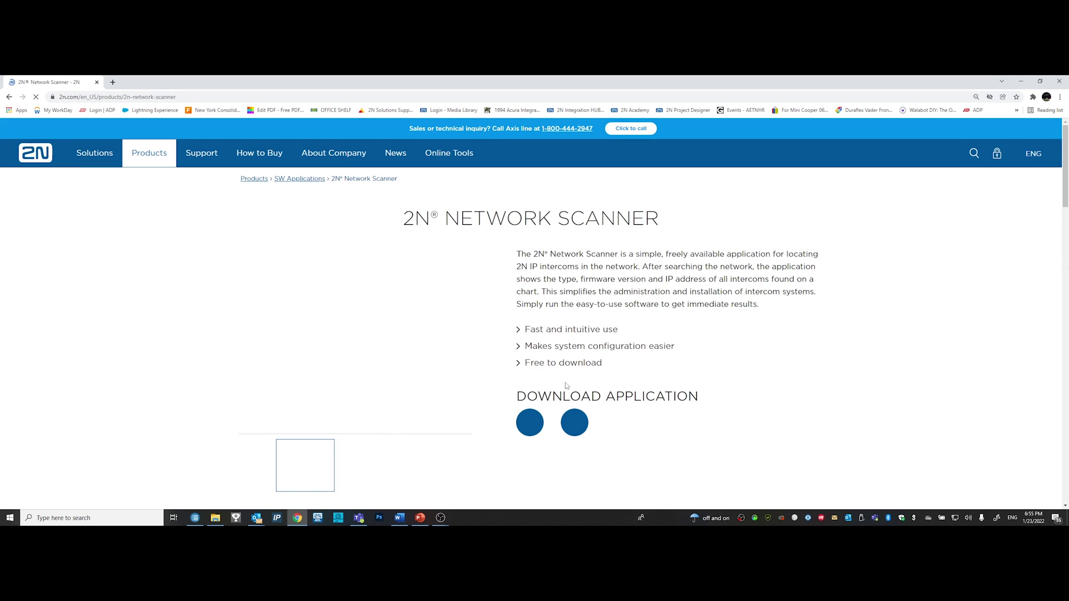
pyautogui.scroll(-2, 566, 385)
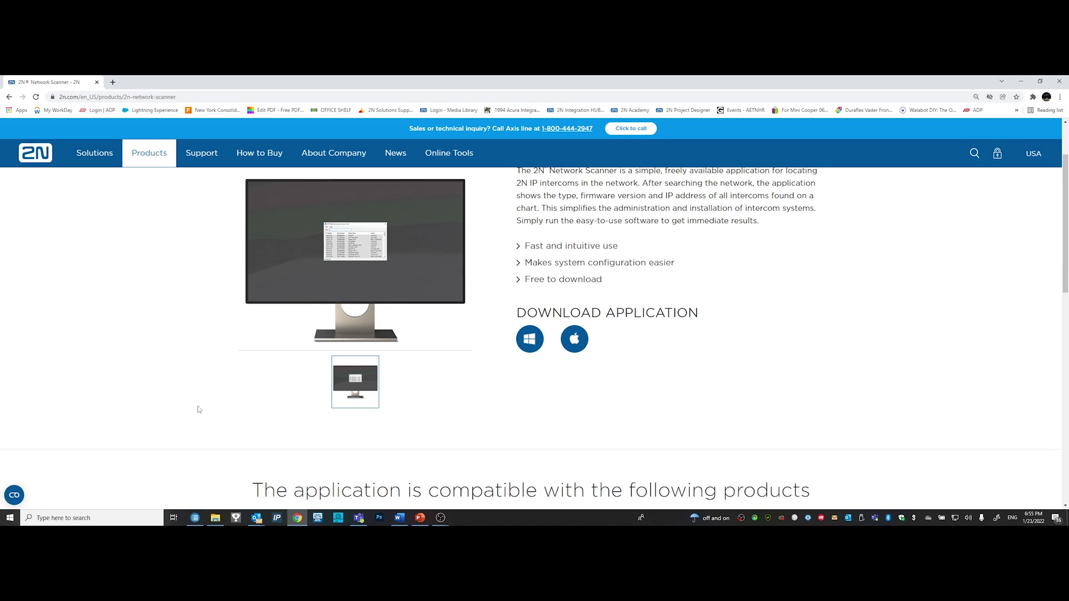
# - Open the 2N IP Force at 10.0.0.115 from the Network Scanner device list in the browser
pyautogui.click(195, 518)
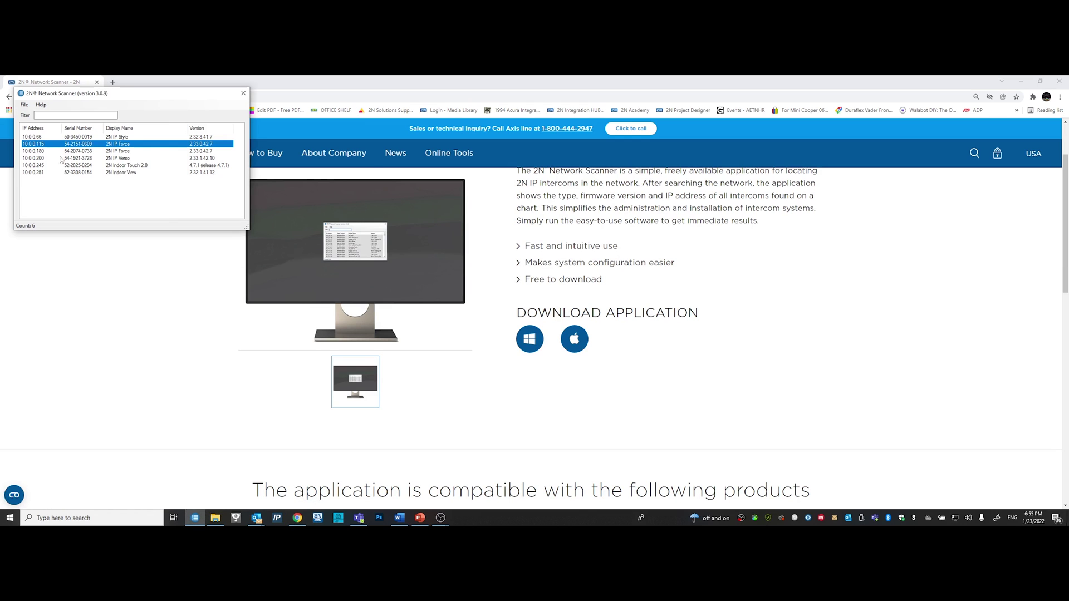
pyautogui.click(33, 158)
pyautogui.click(36, 145)
pyautogui.doubleClick(39, 145)
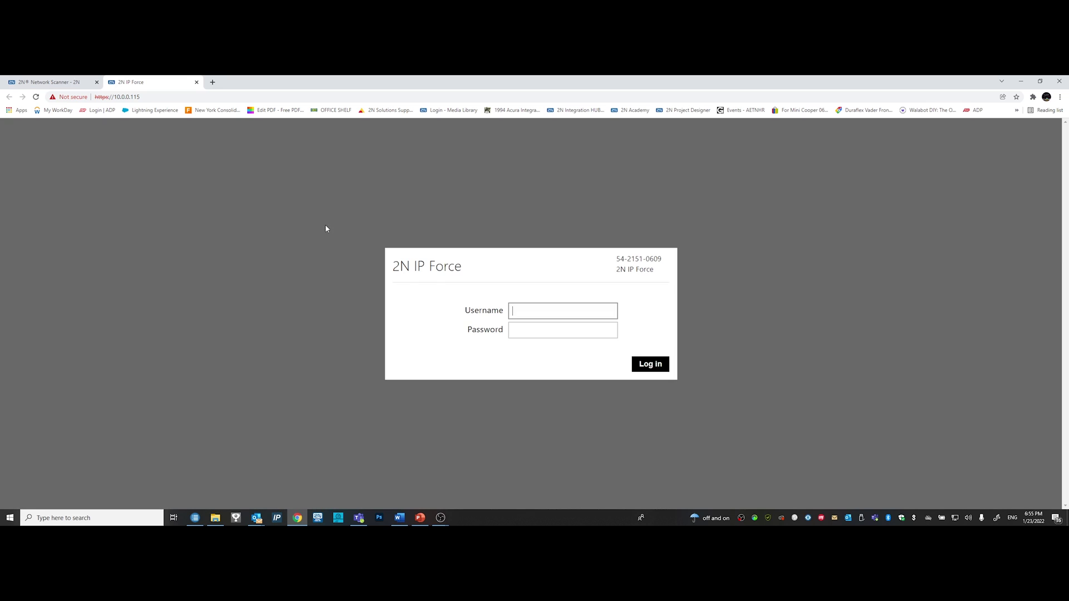
# - Log in to the intercom with the default administrator username and password
pyautogui.write('admin')
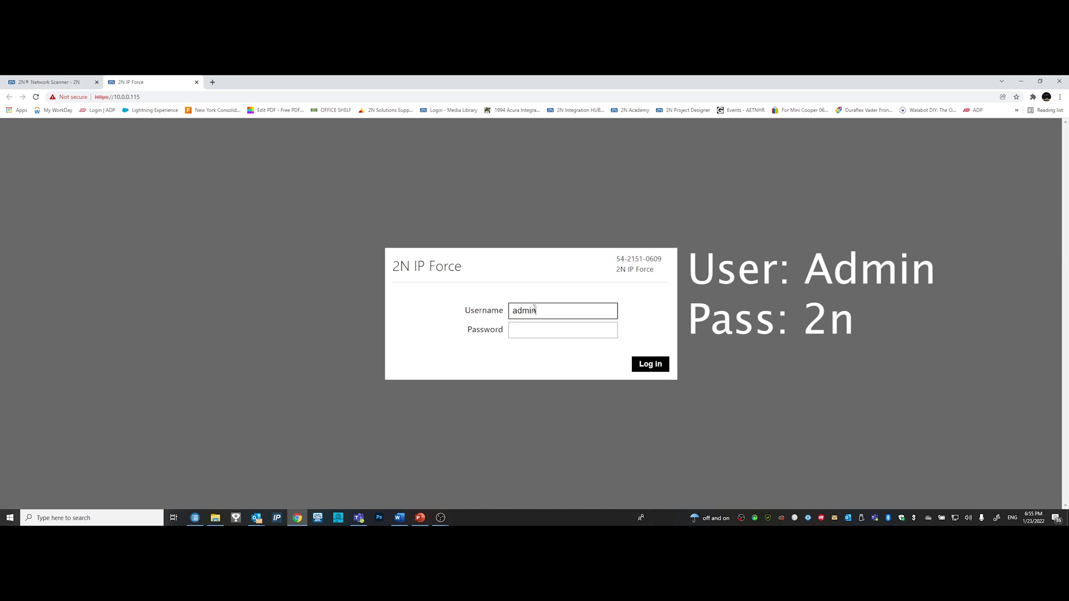
pyautogui.press('Tab')
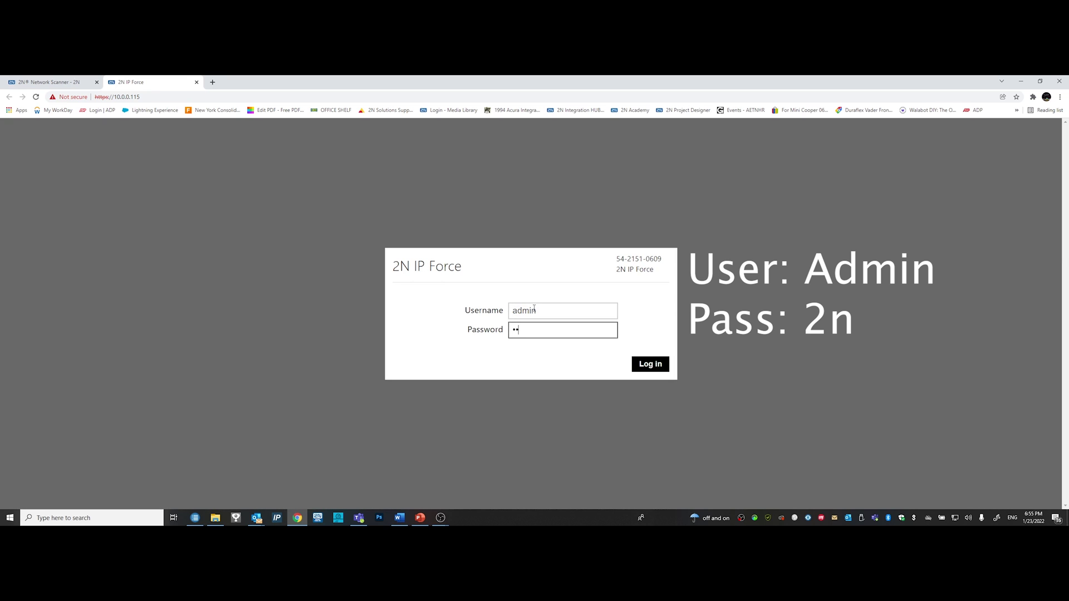
pyautogui.press('Return')
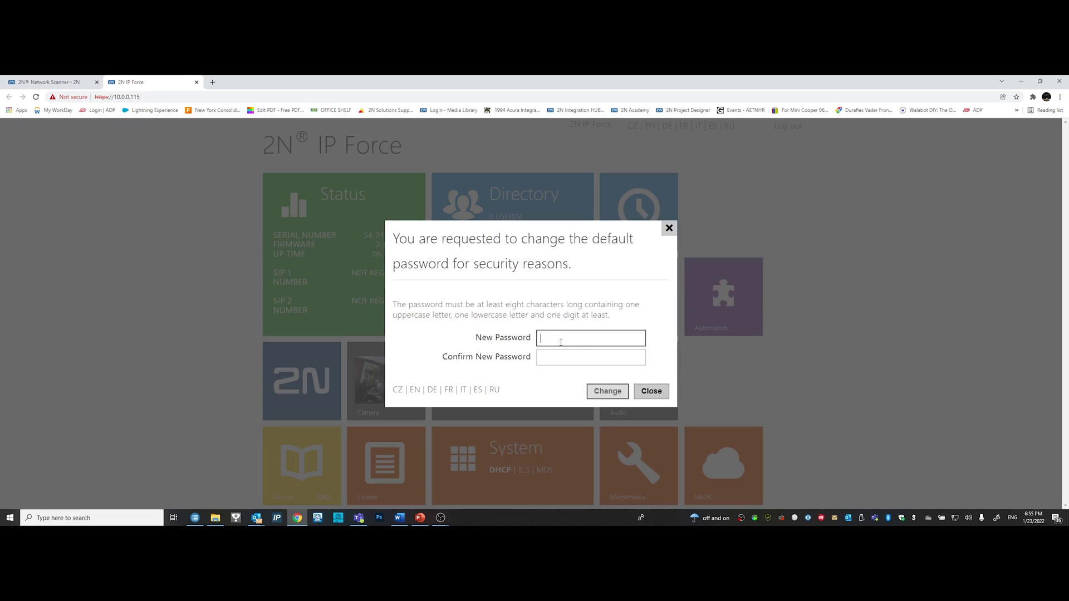
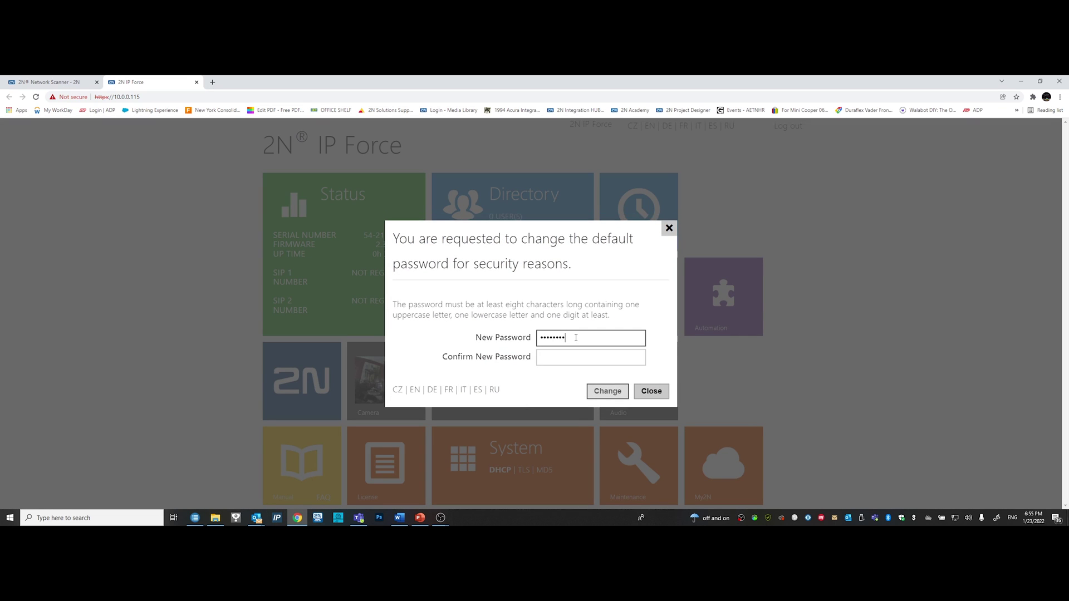
# - Replace the default password with a new administrator password, entered twice to confirm
pyautogui.press('Tab')
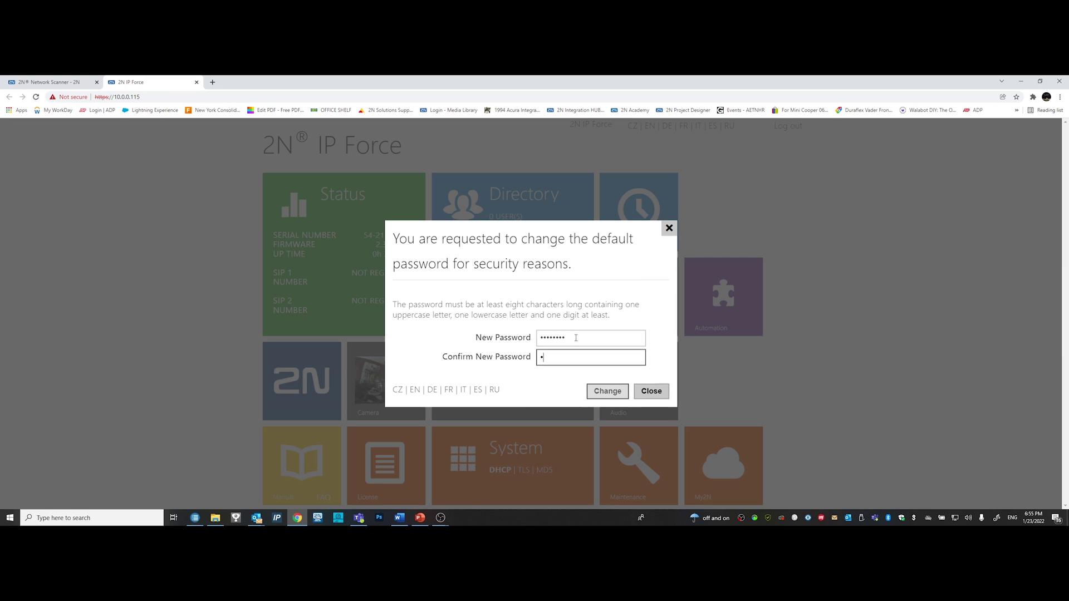
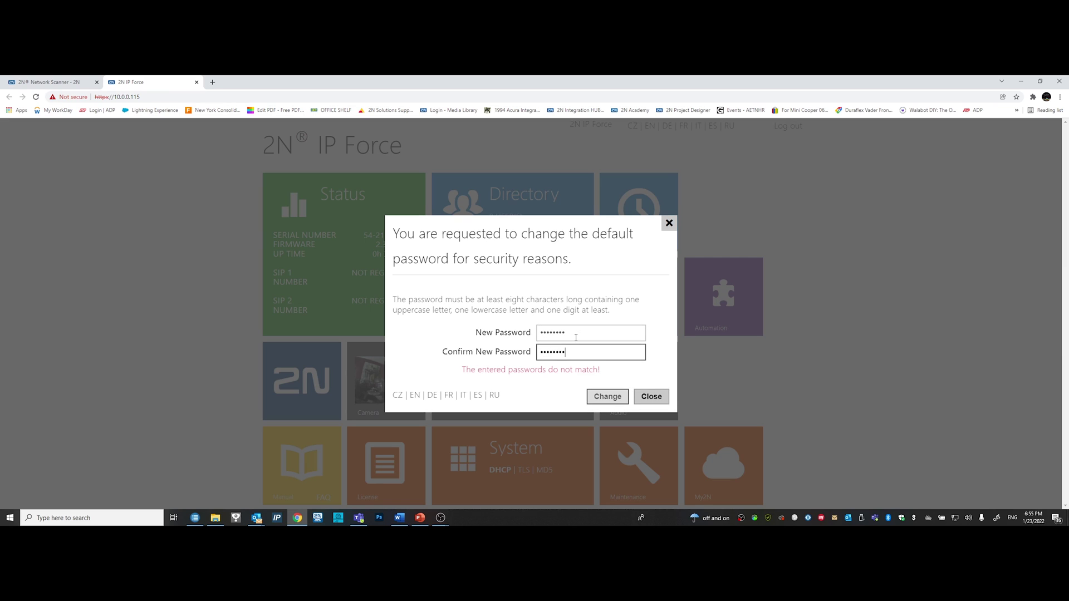
pyautogui.click(606, 390)
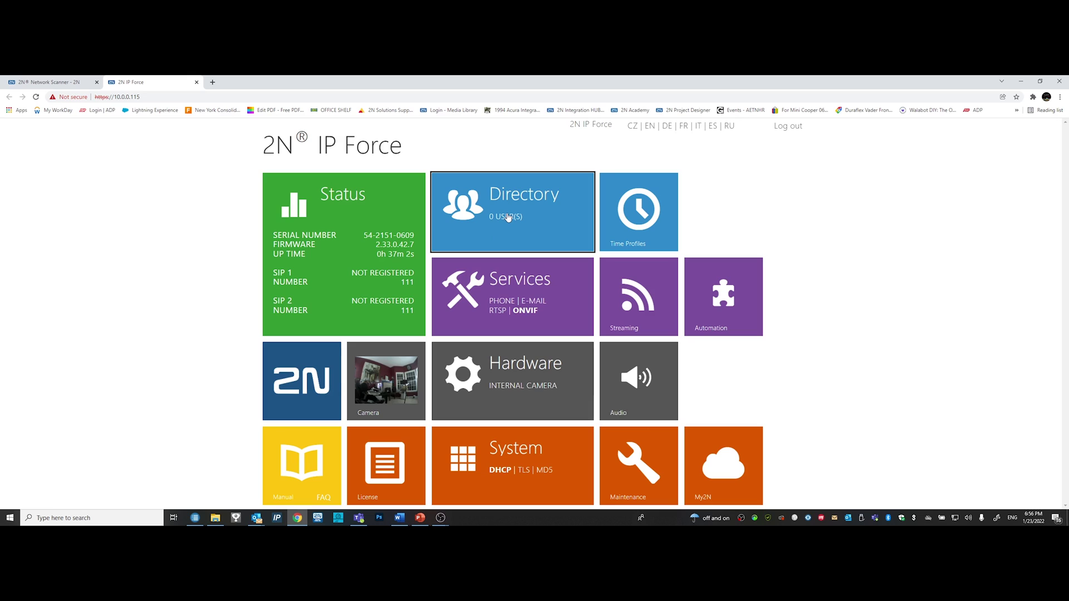
# - Add a new directory user and name it 'Indoor View'
pyautogui.click(507, 217)
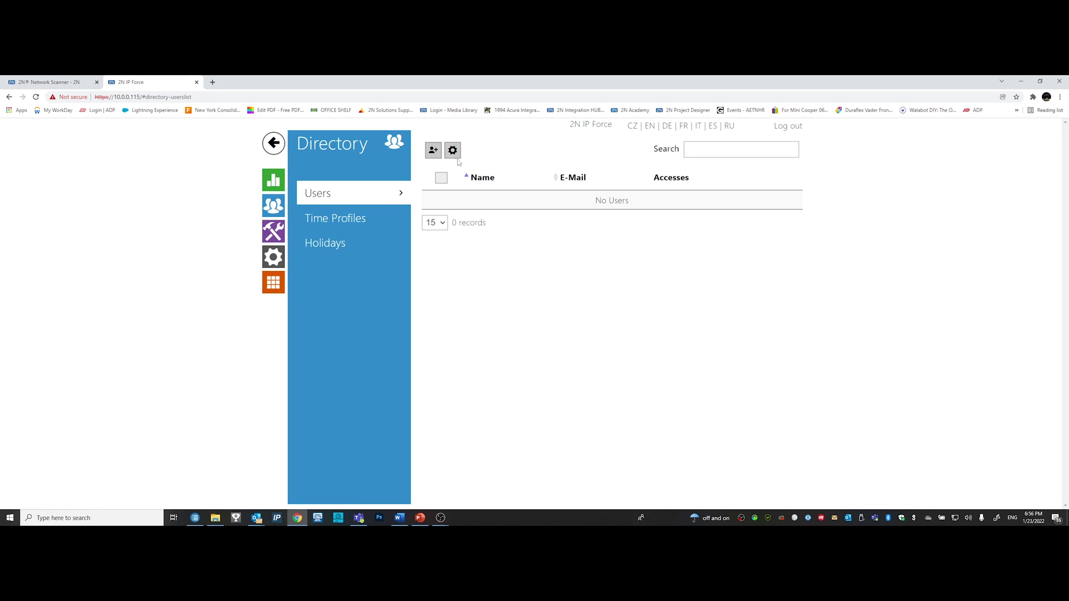
pyautogui.click(433, 151)
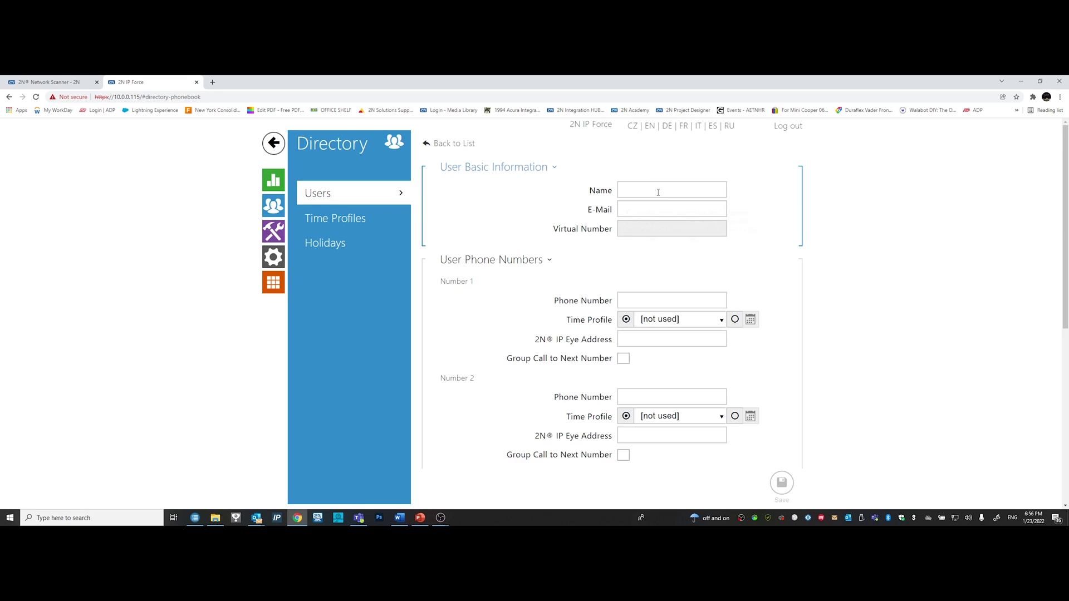
pyautogui.click(651, 191)
pyautogui.write('Indoor')
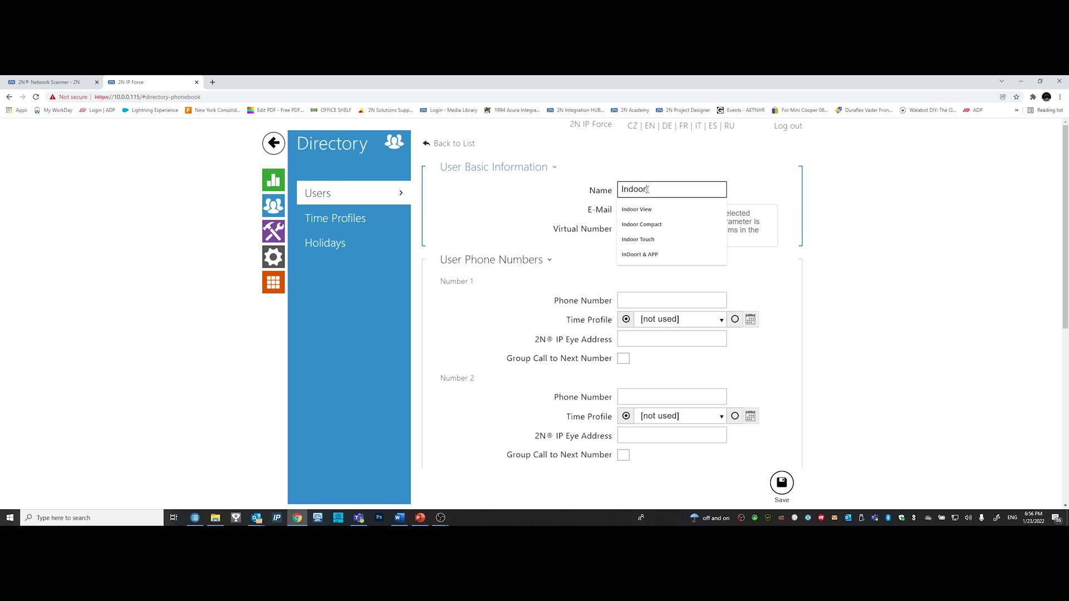
pyautogui.press('Down')
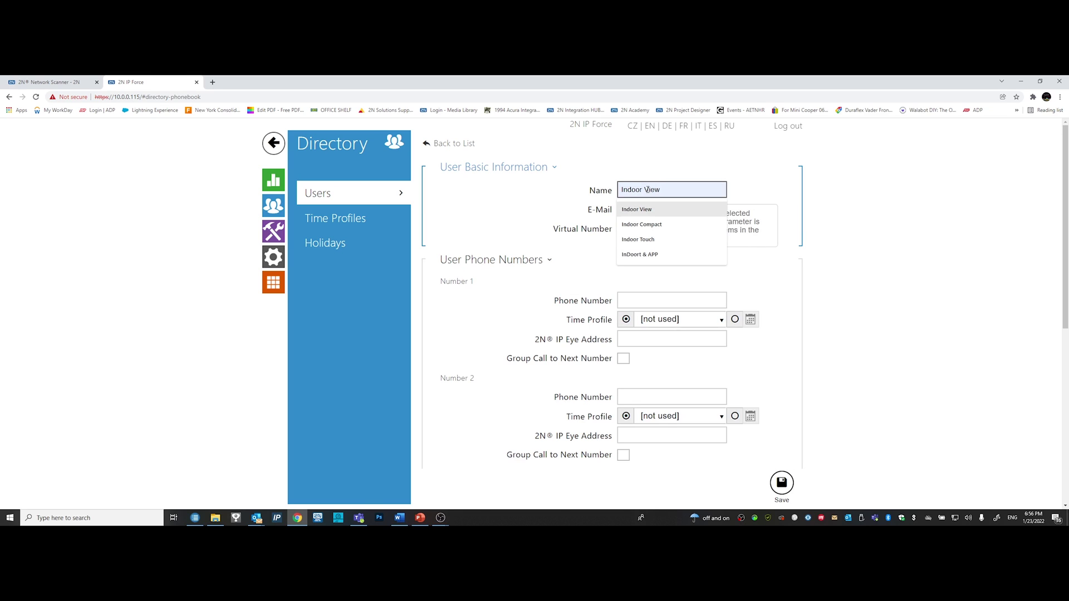
pyautogui.press('Down')
pyautogui.press('Up')
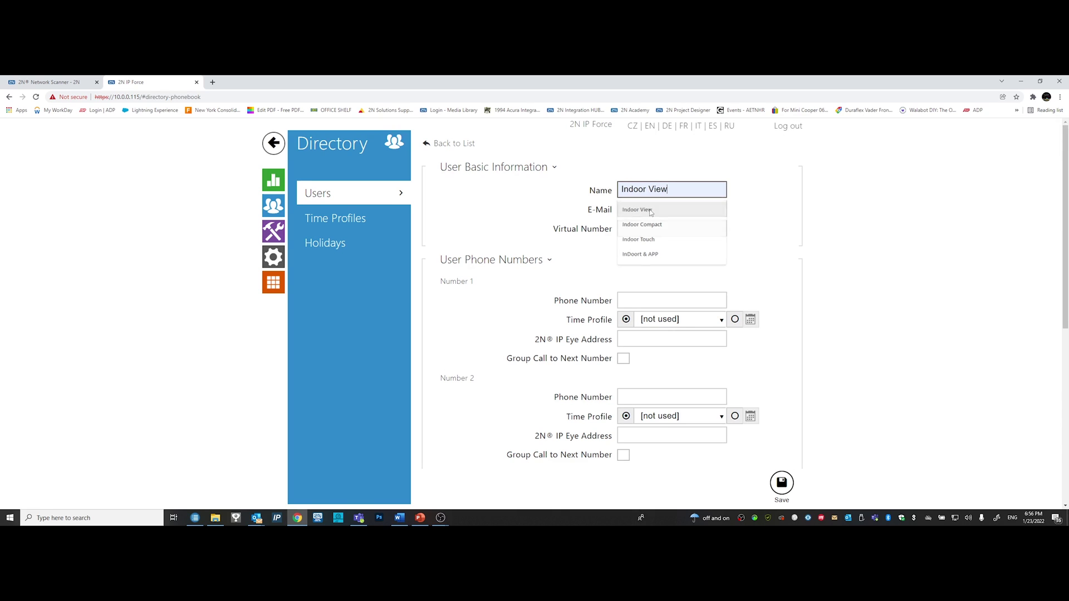
pyautogui.click(649, 210)
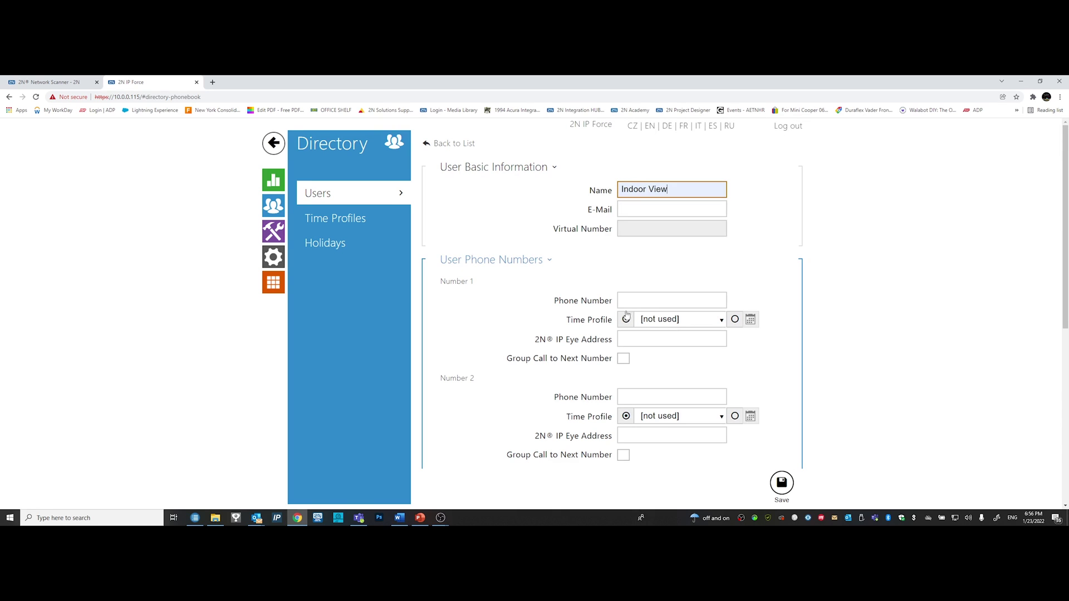
# - Set the user's Phone Number 1 to sip:10.0.0.251 and save the user
pyautogui.click(195, 517)
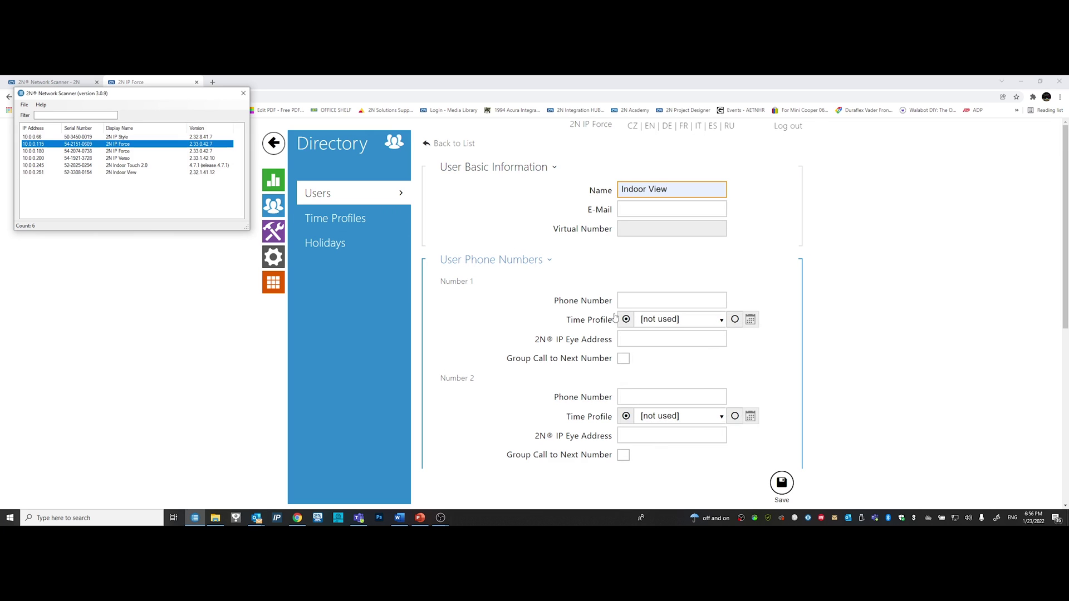
pyautogui.click(629, 300)
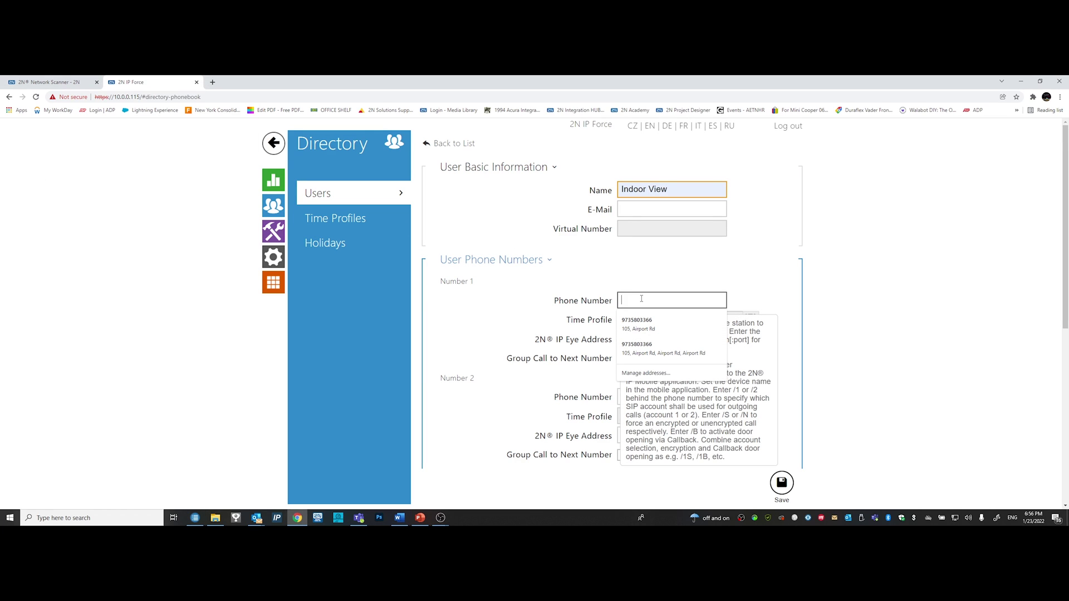
pyautogui.click(776, 287)
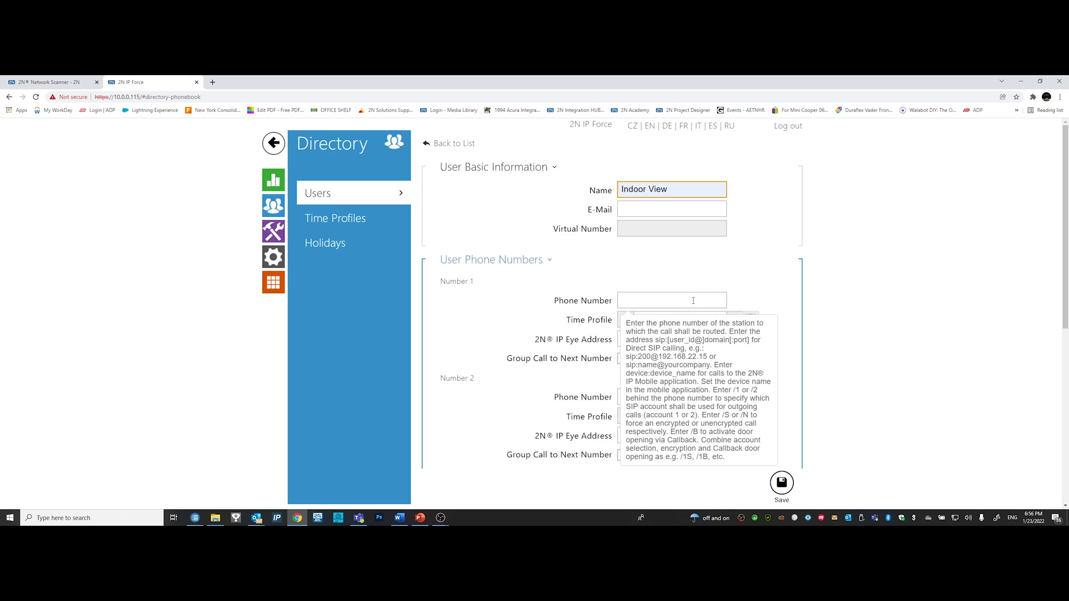
pyautogui.click(693, 300)
pyautogui.write('sip')
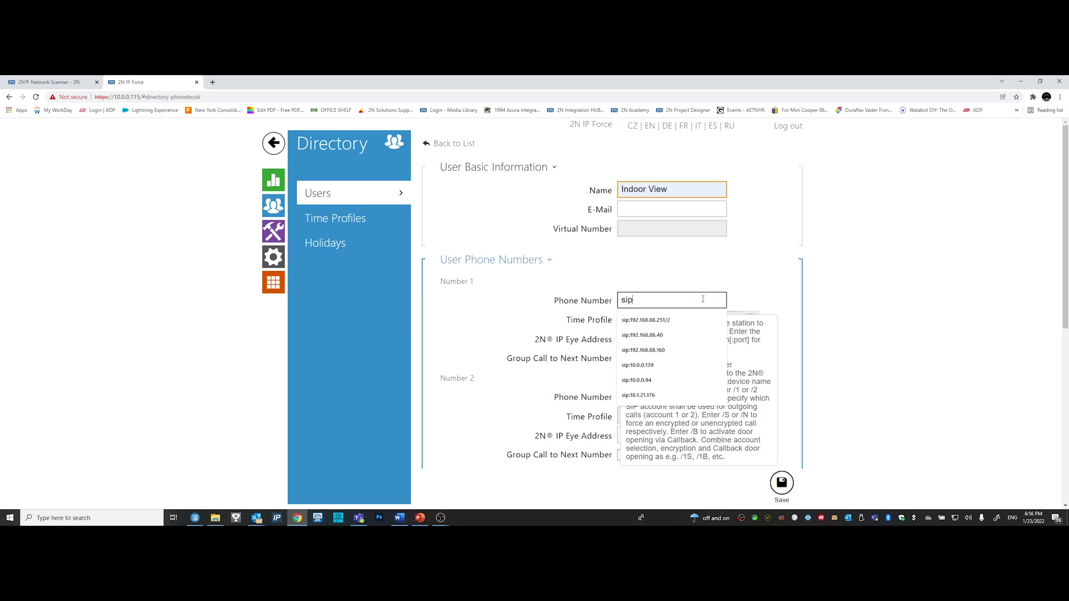
pyautogui.write(':10.0.0.251')
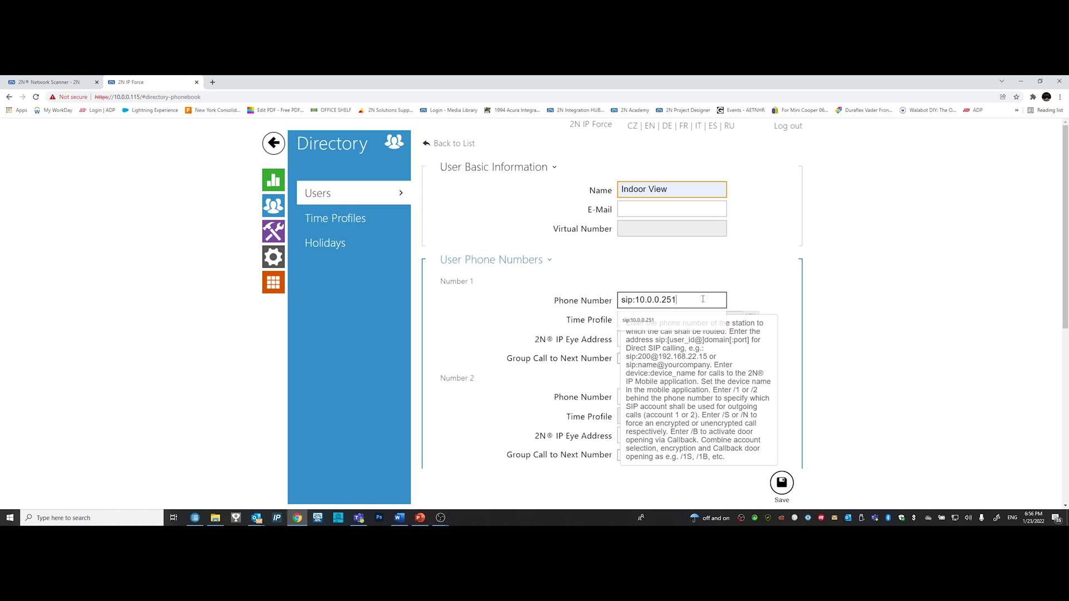
pyautogui.click(772, 487)
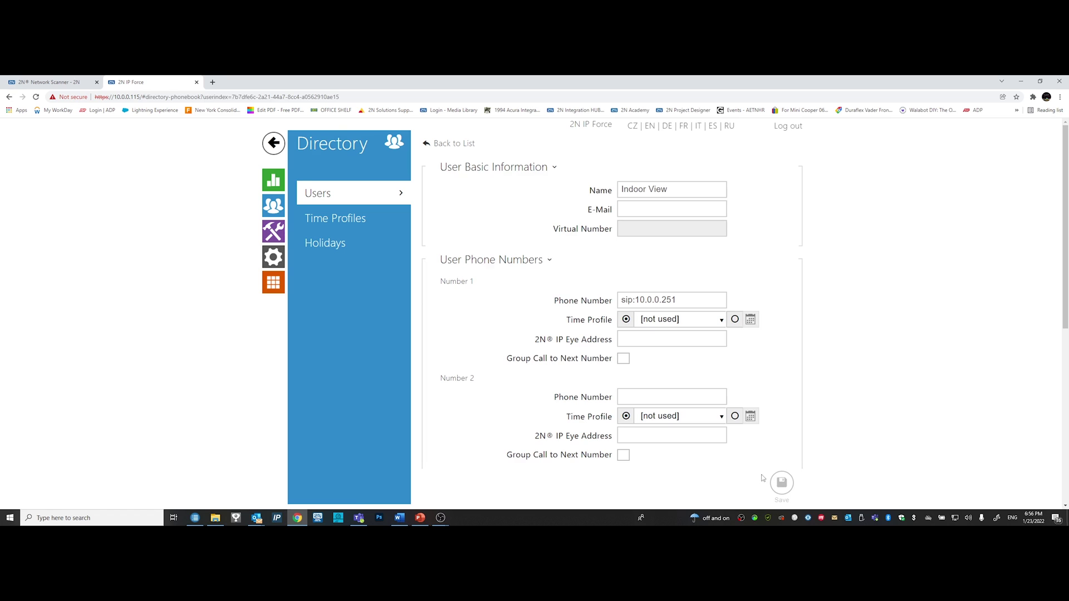
# - Assign Indoor View to quick dial button 1 under Hardware > Buttons
pyautogui.click(273, 180)
pyautogui.click(273, 144)
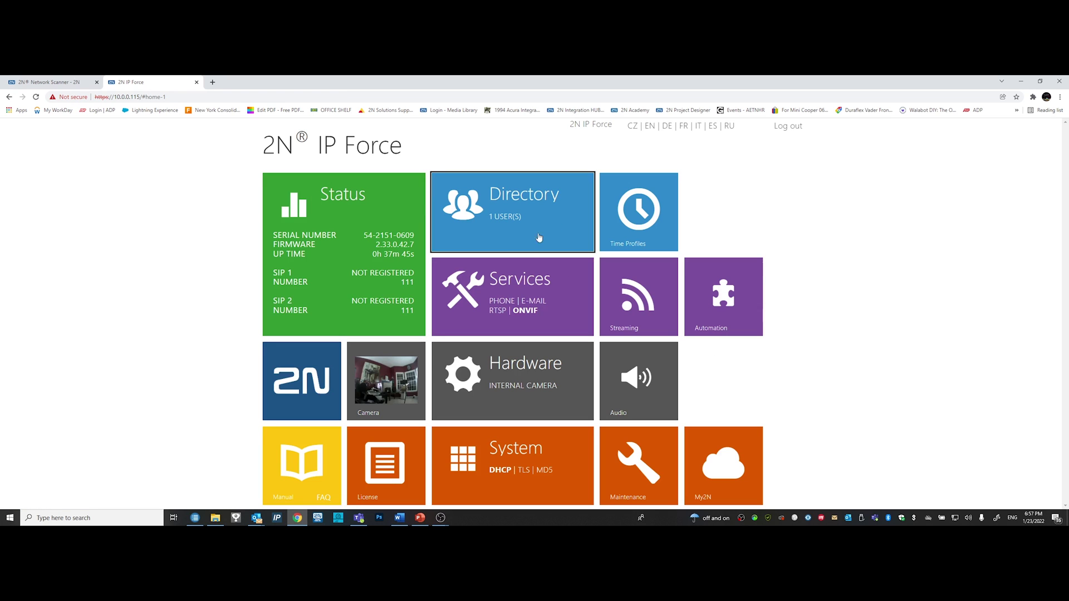
pyautogui.click(511, 392)
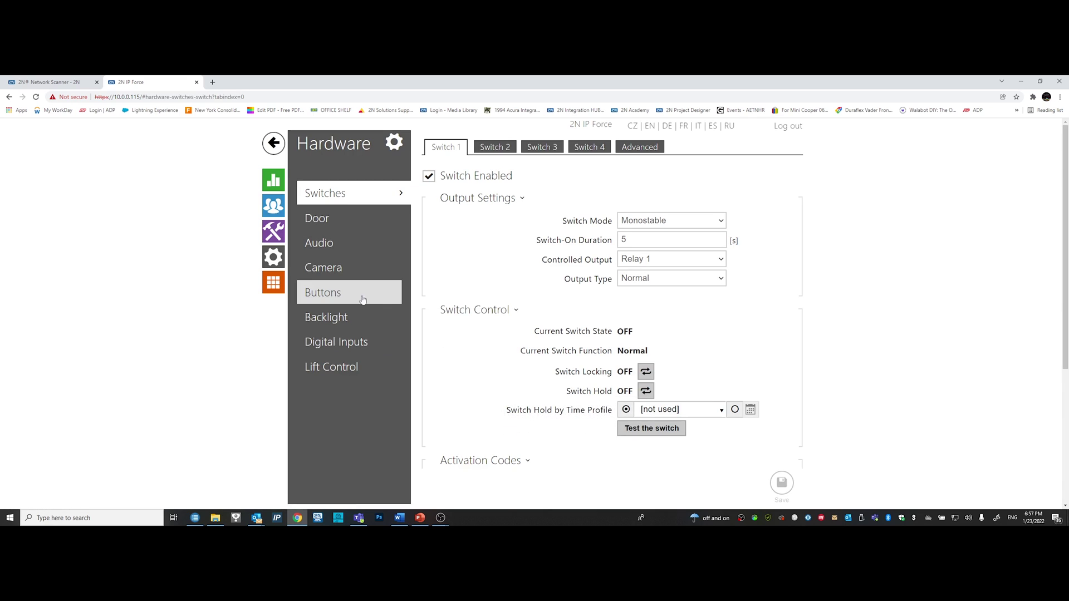
pyautogui.click(325, 295)
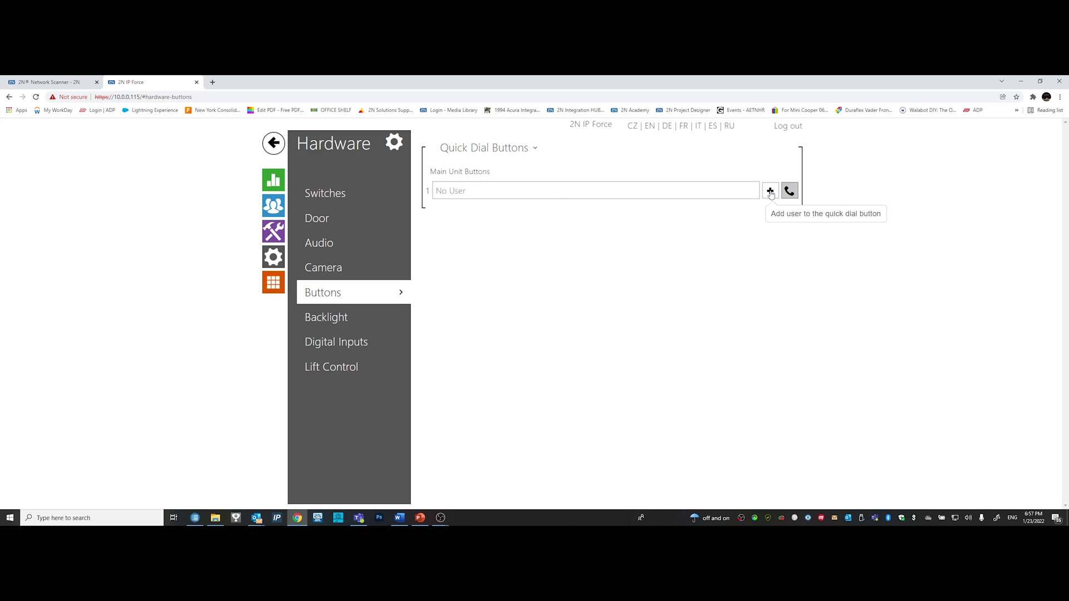
pyautogui.click(770, 191)
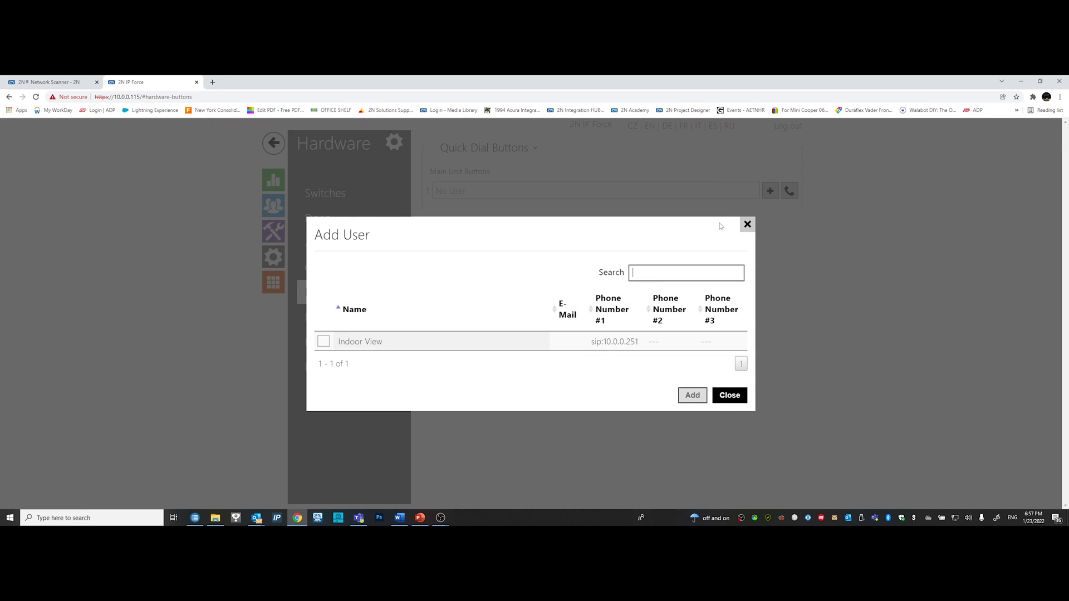
pyautogui.click(324, 343)
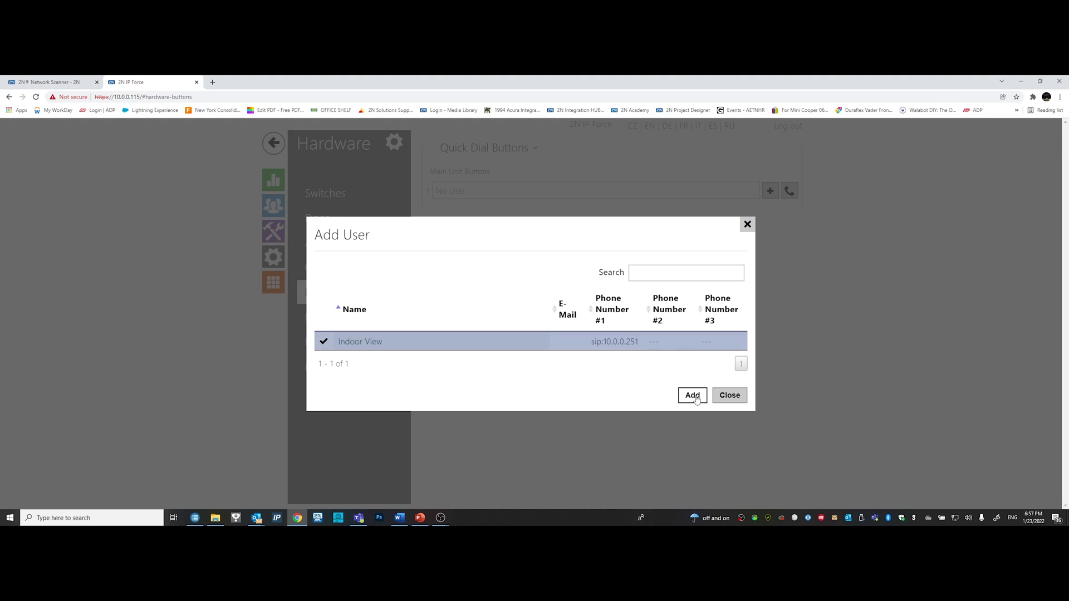
pyautogui.click(694, 396)
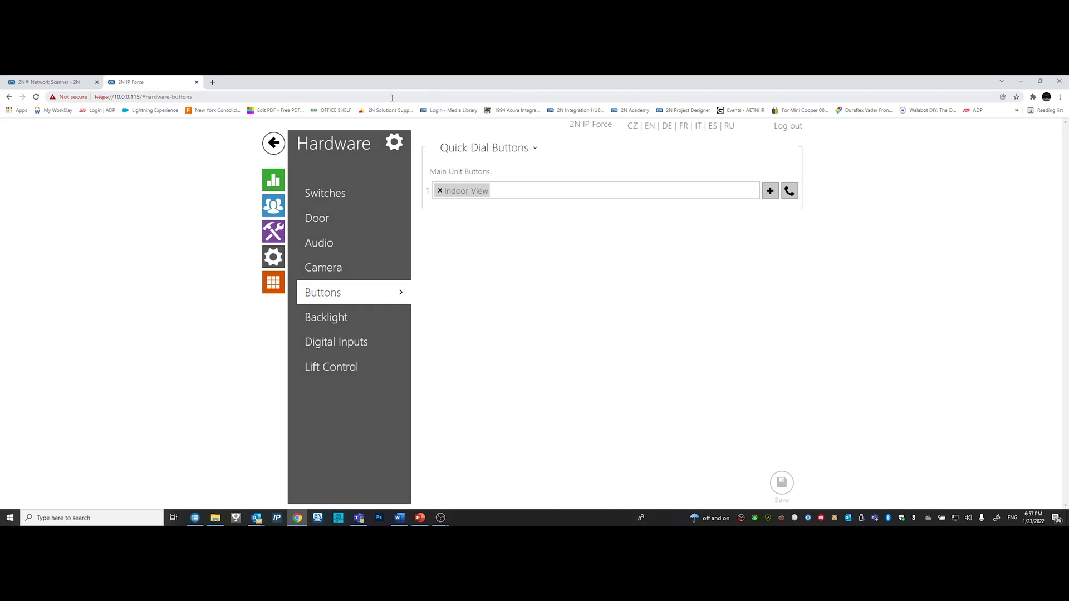
# - Return to the home dashboard, now showing 1 directory user
pyautogui.click(273, 145)
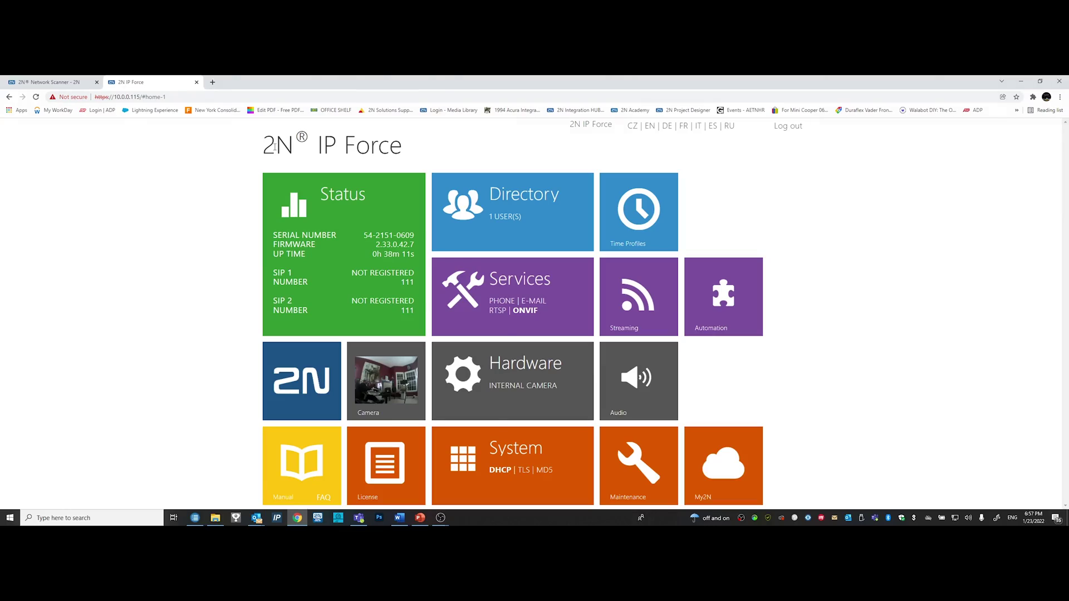